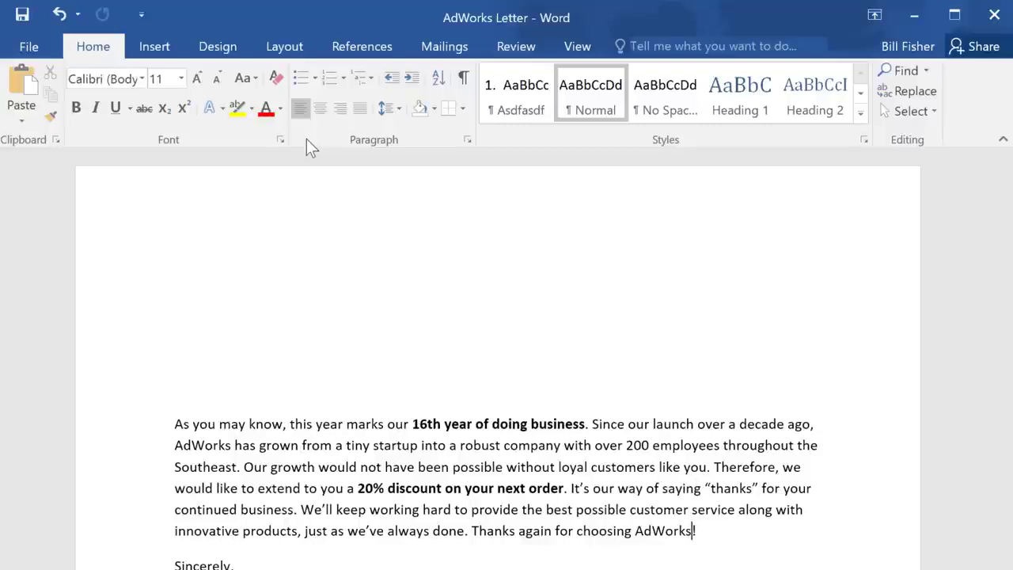
- Launch the Step-by-Step Mail Merge Wizard for Letters, using the current document
click(448, 54)
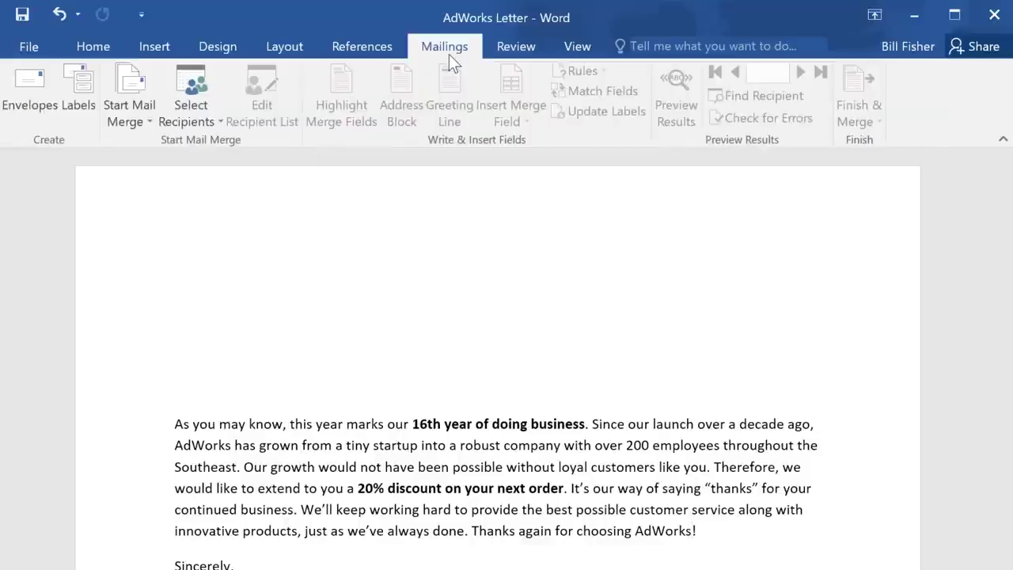
click(154, 84)
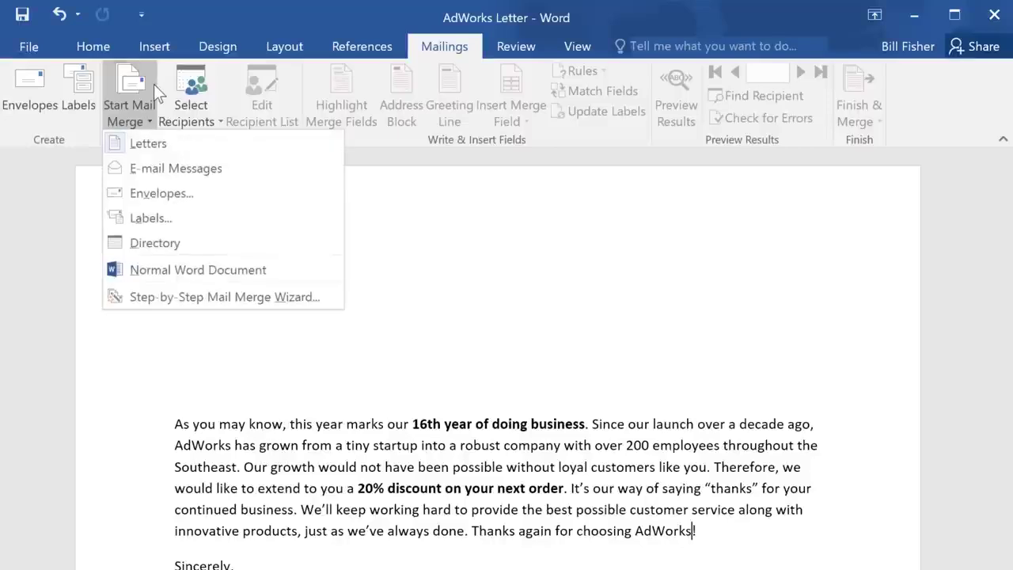
click(323, 296)
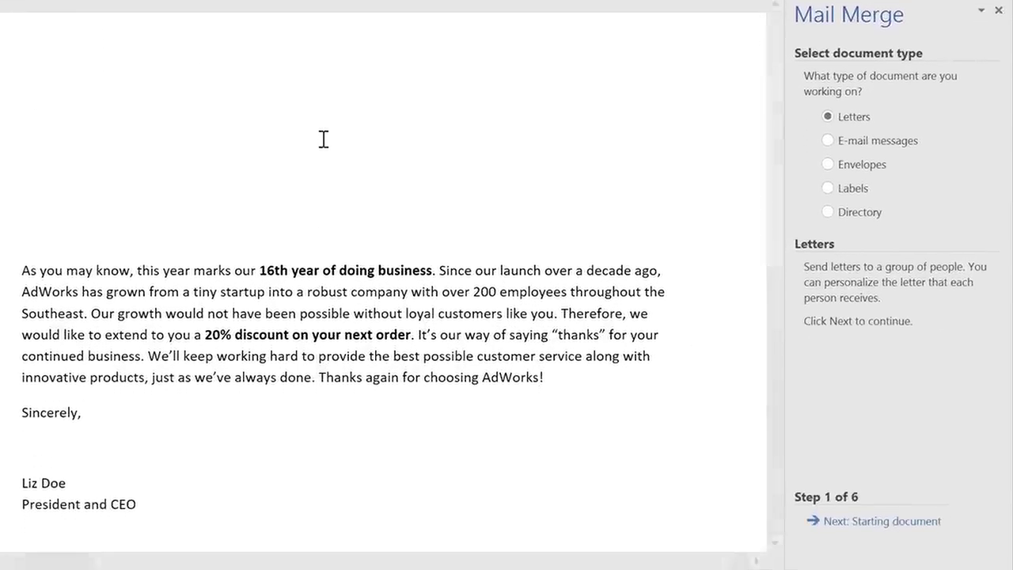
click(870, 120)
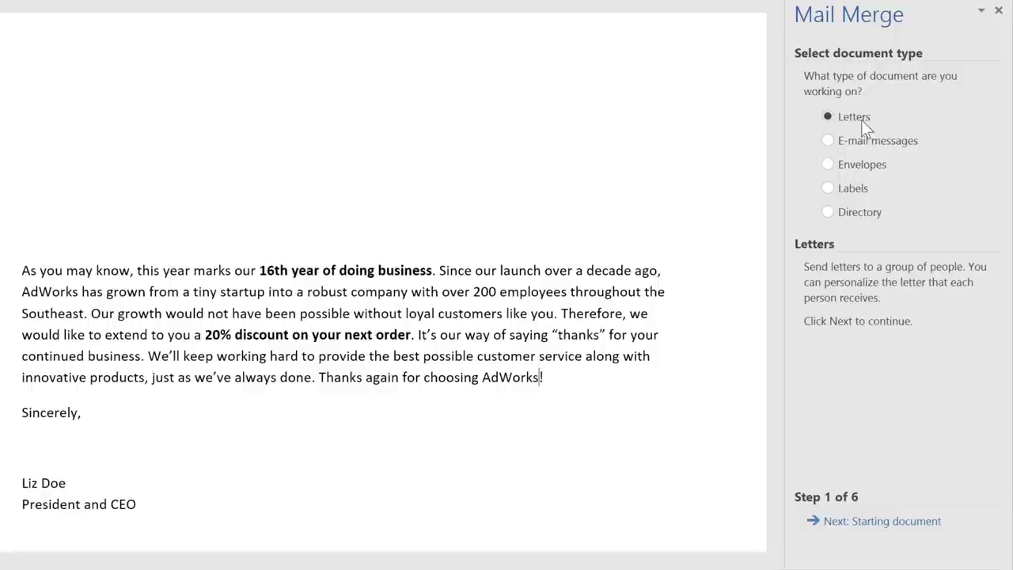
click(886, 523)
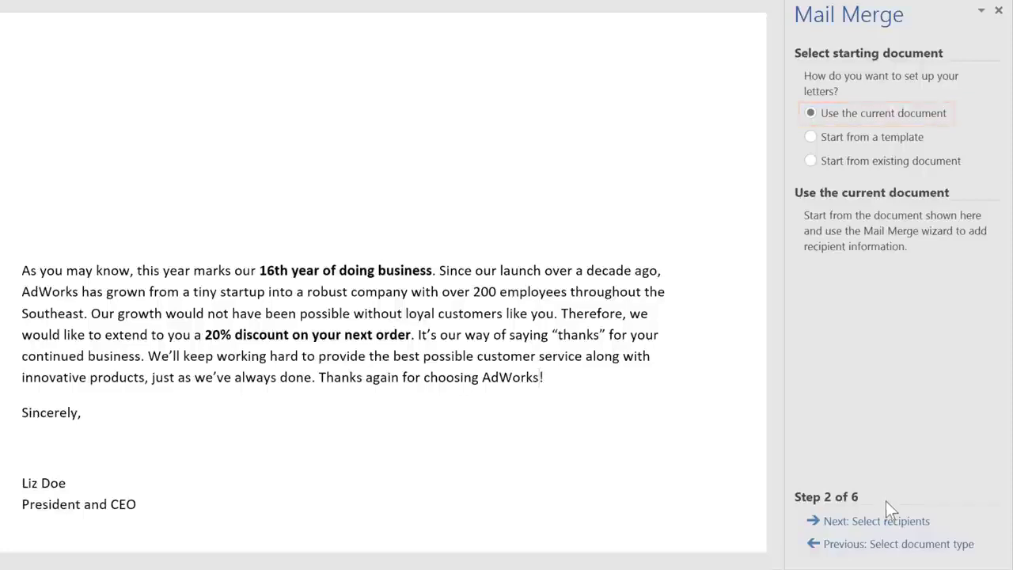
click(884, 521)
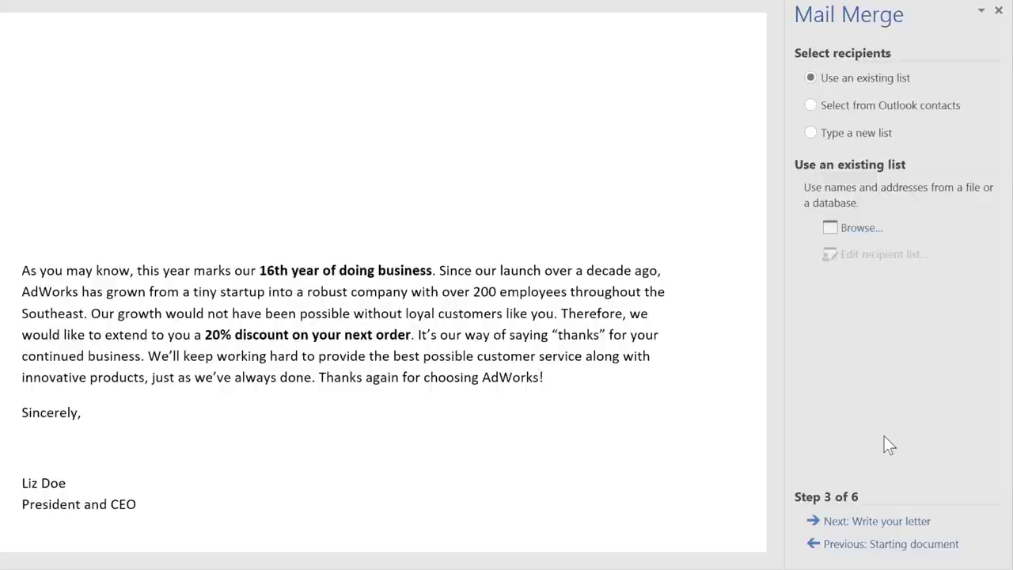
click(810, 134)
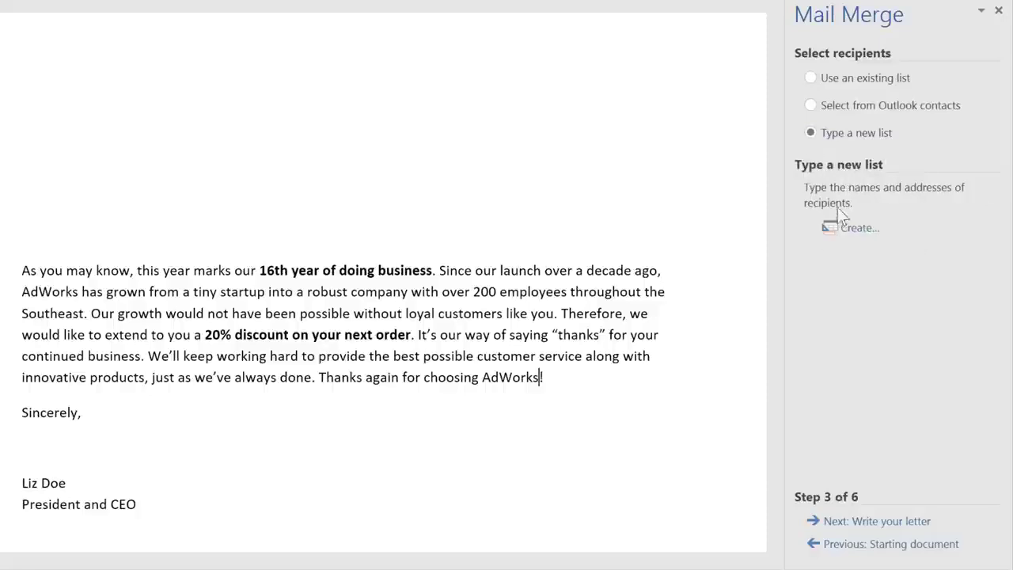
click(847, 231)
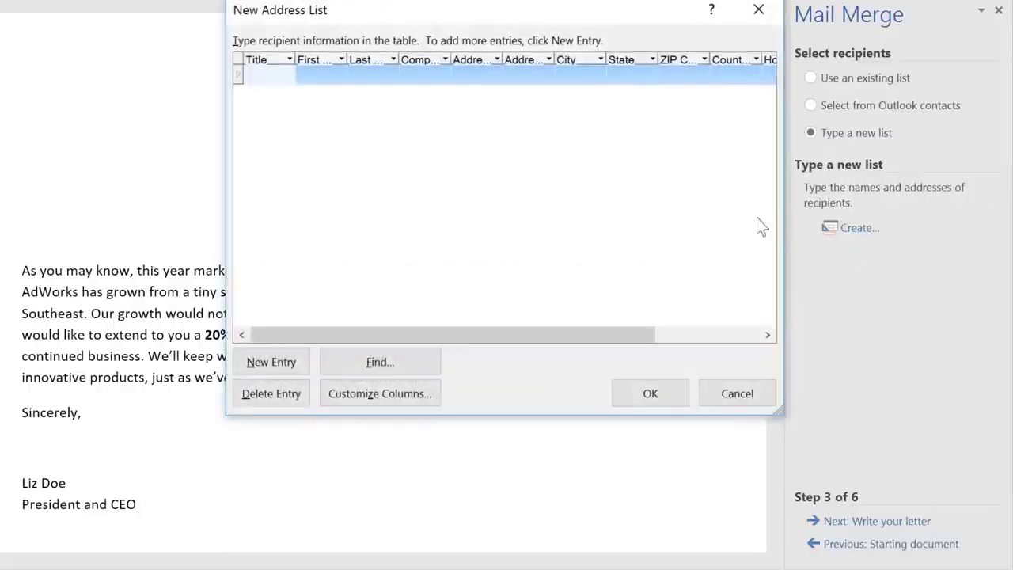
click(330, 76)
text(Tom)
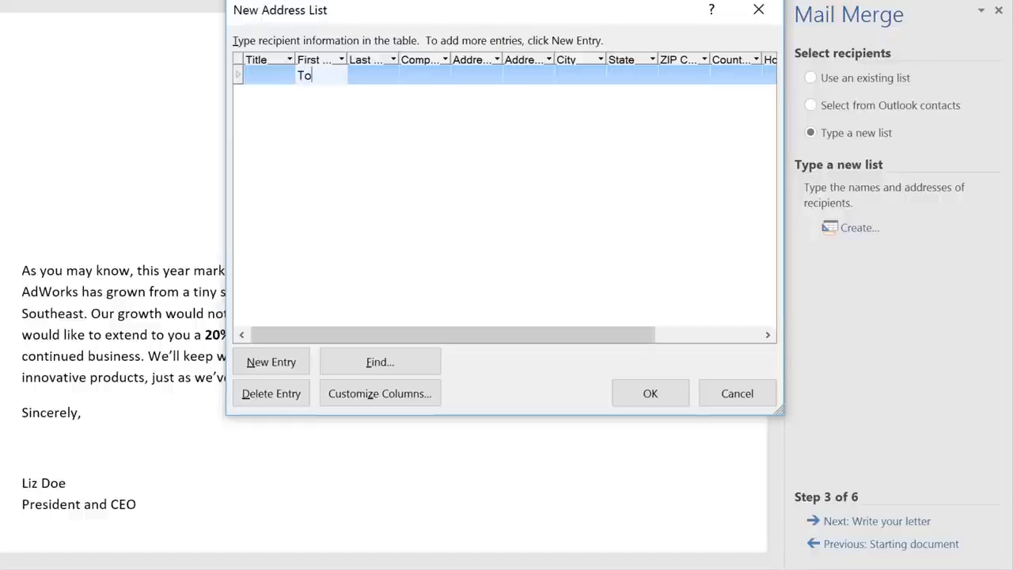
key(Tab)
text(Har)
text(dison)
key(Tab)
key(Tab)
text(121 Forsythe)
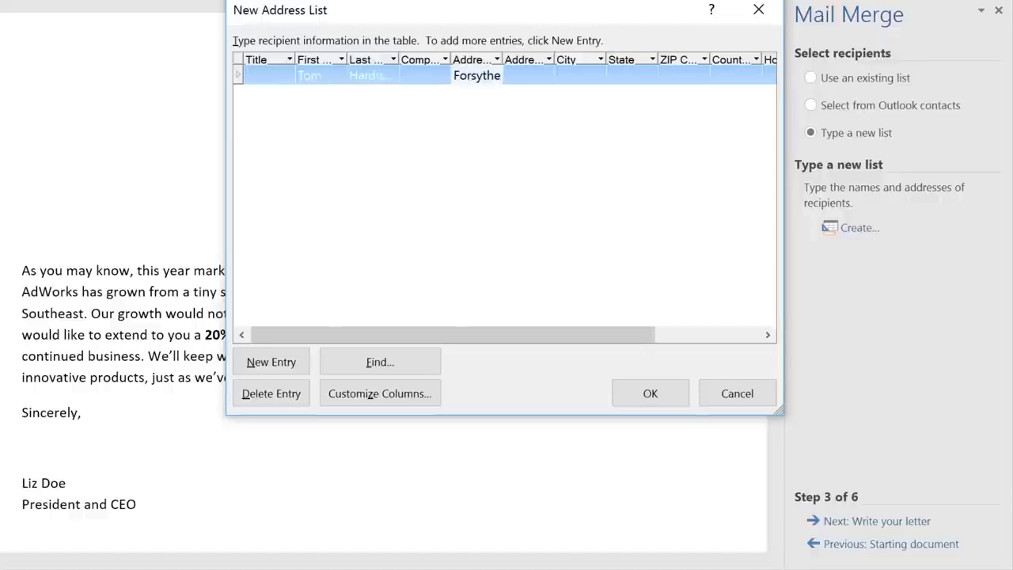
click(735, 395)
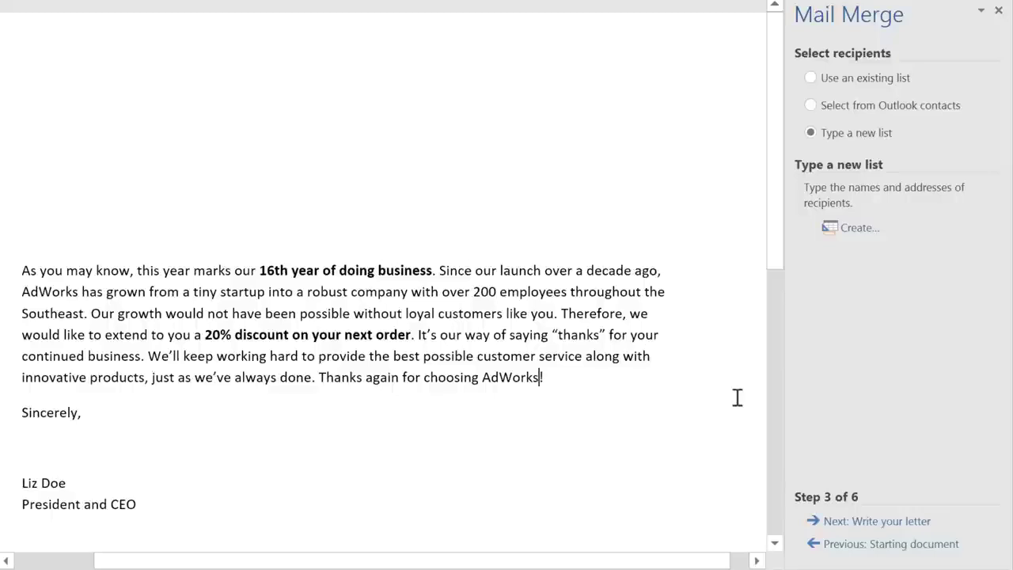
click(810, 79)
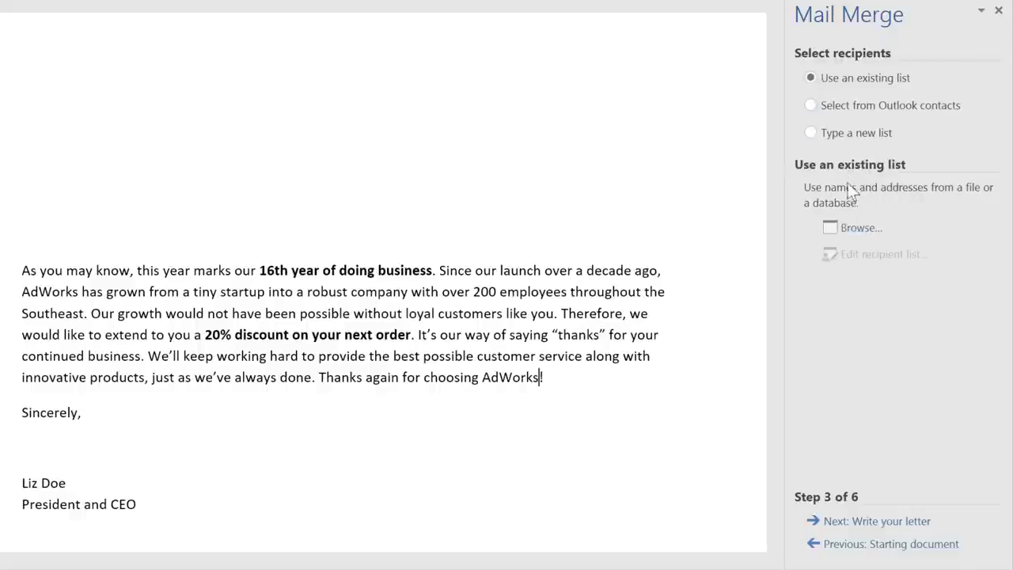
- Use Sheet1$ of AdWorks_Recipients.xlsx as the recipient list, keeping every recipient included
click(859, 228)
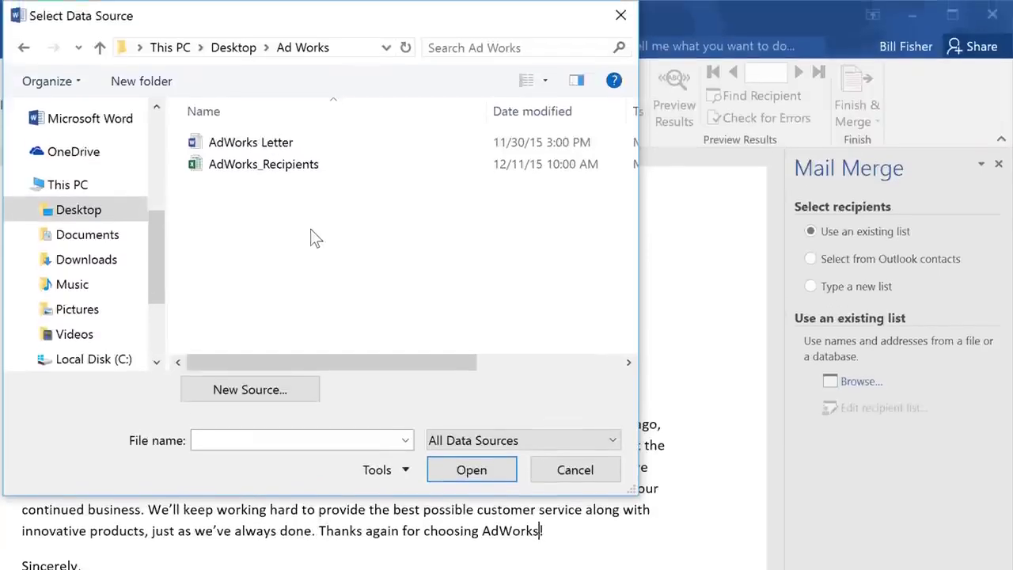
click(312, 168)
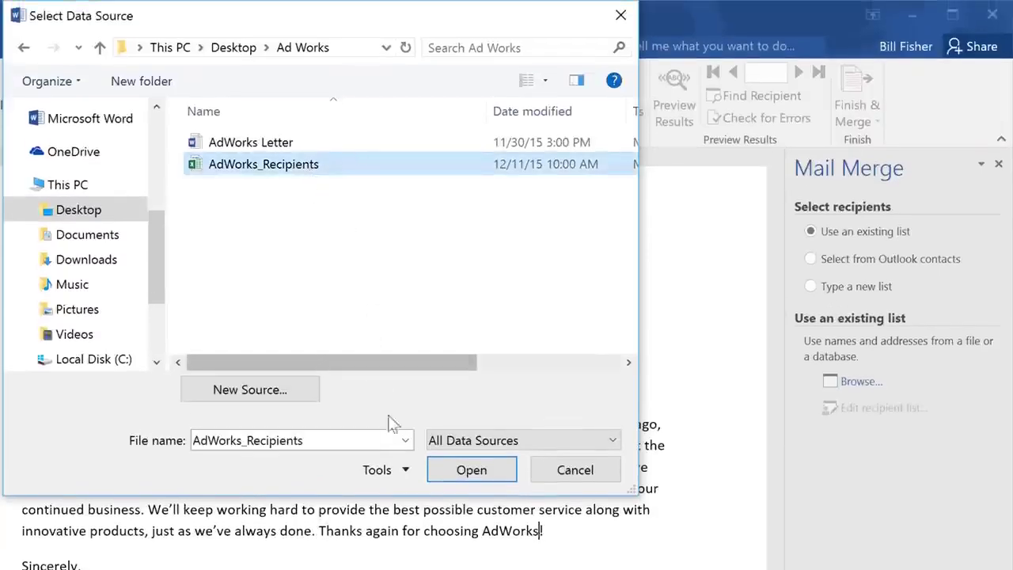
click(430, 471)
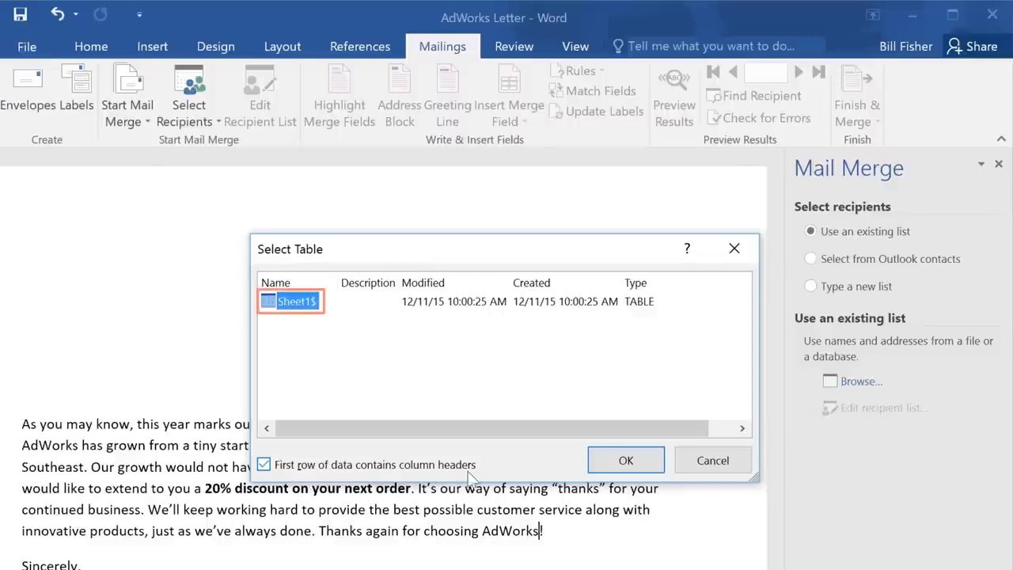
click(609, 463)
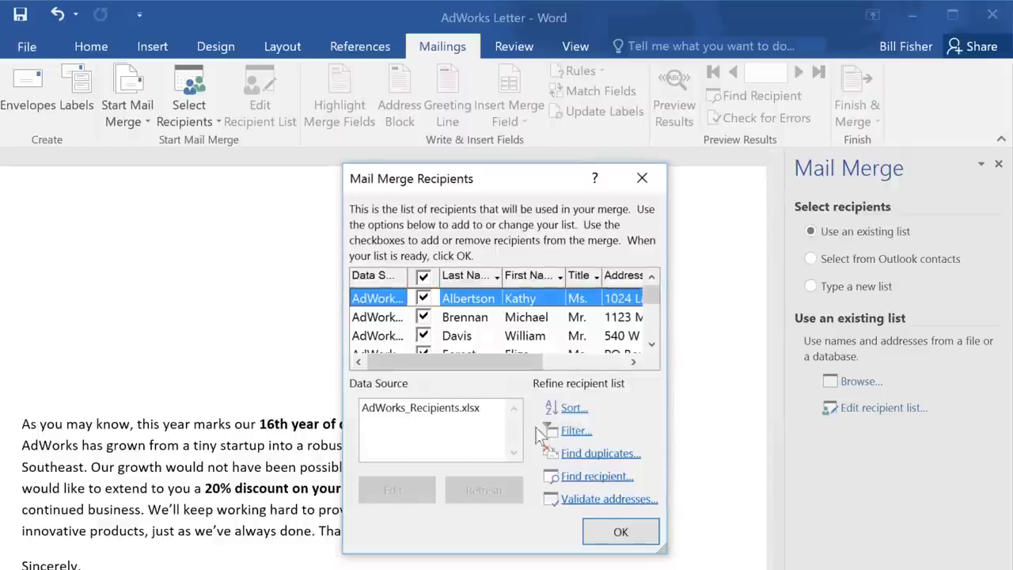
click(424, 298)
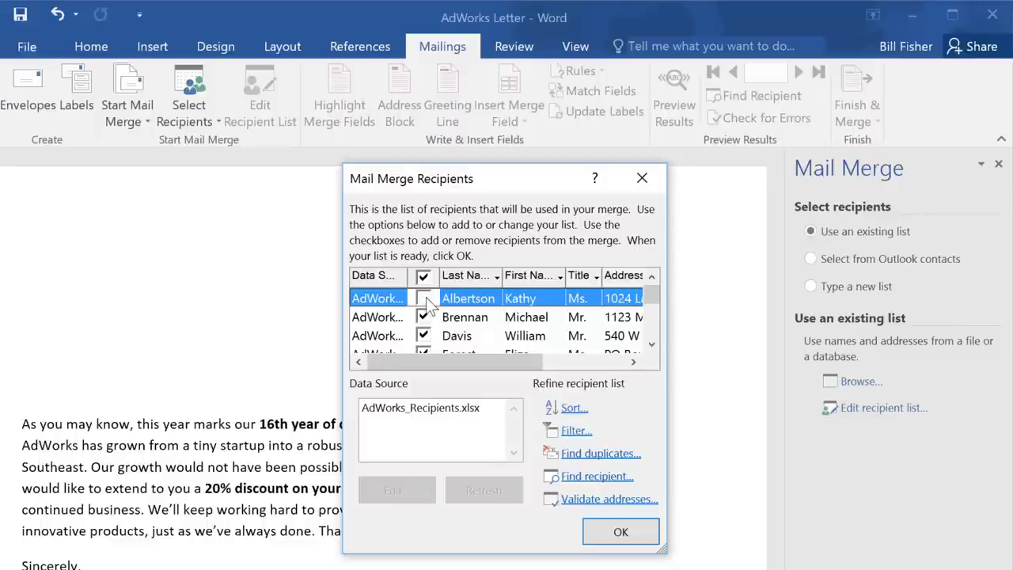
click(425, 298)
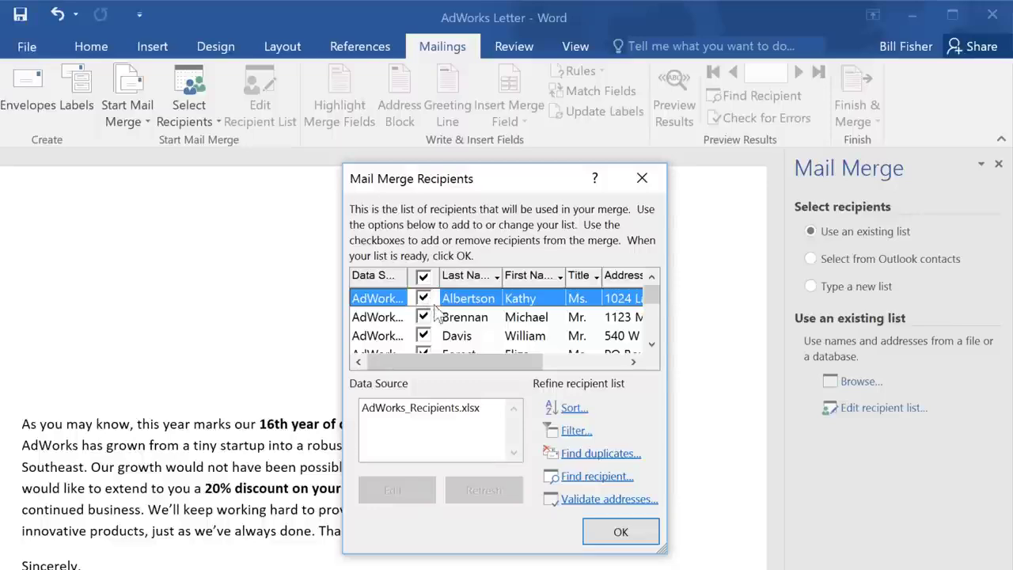
click(621, 532)
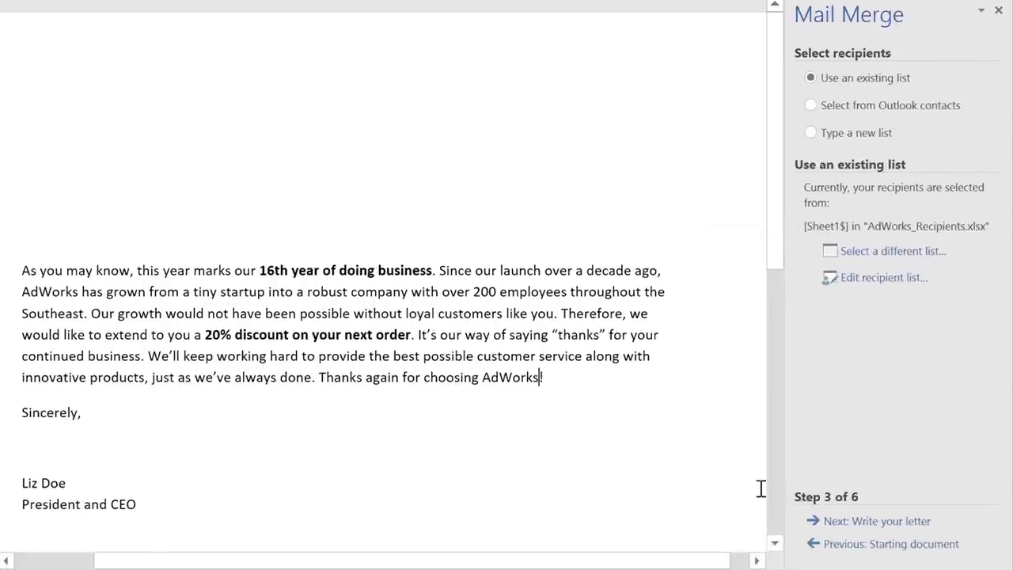
- Insert an address block on the letter's top line in the 'Mr. Joshua Randall Jr.' format
click(836, 524)
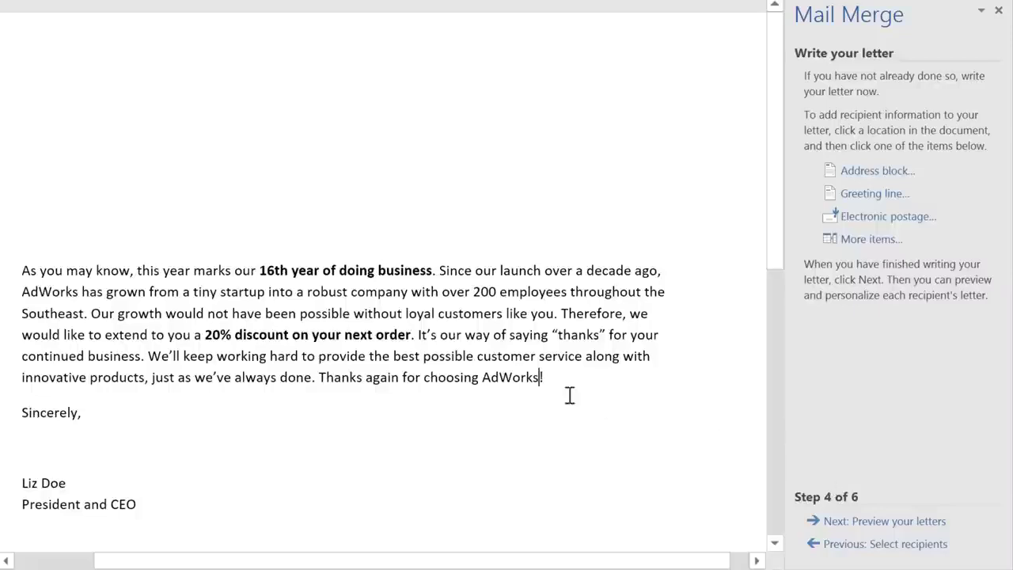
click(27, 105)
click(877, 171)
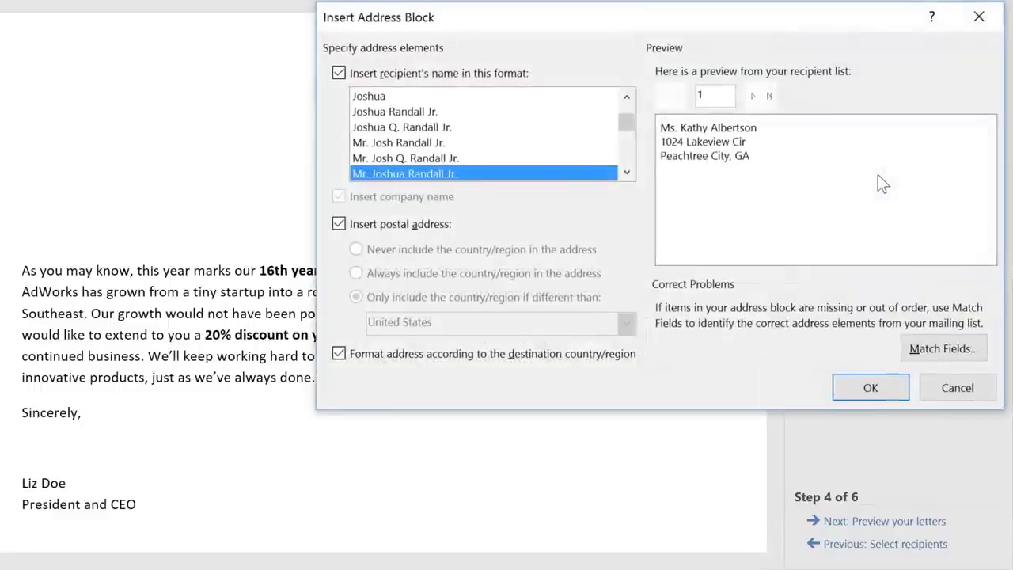
click(626, 172)
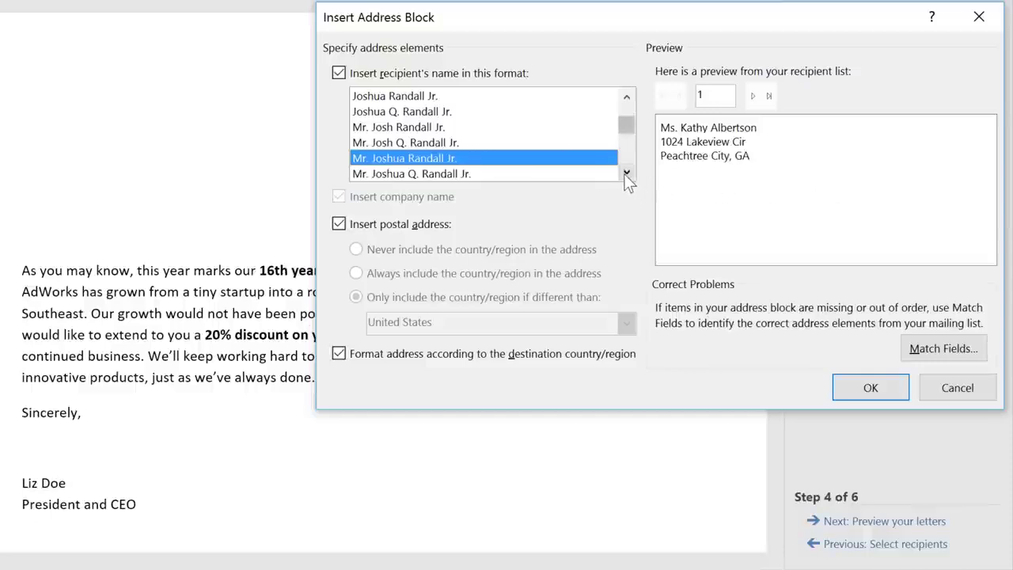
click(626, 171)
click(626, 172)
click(528, 145)
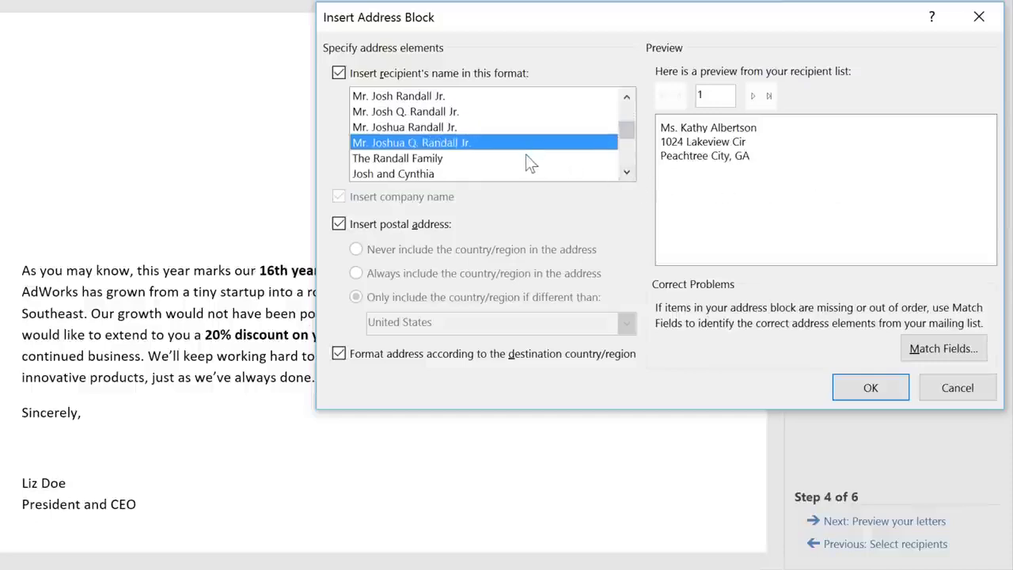
click(527, 156)
click(528, 172)
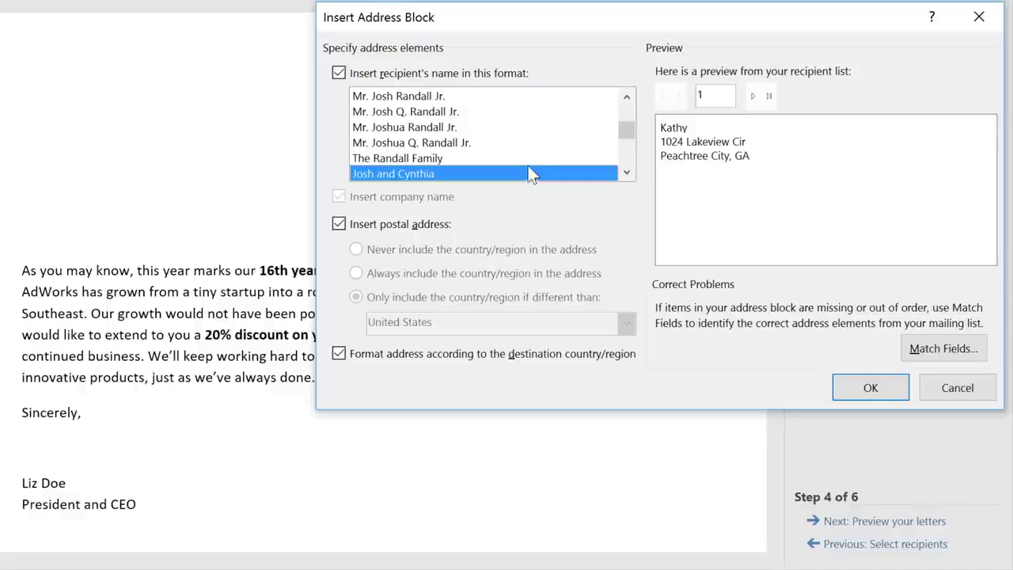
click(507, 128)
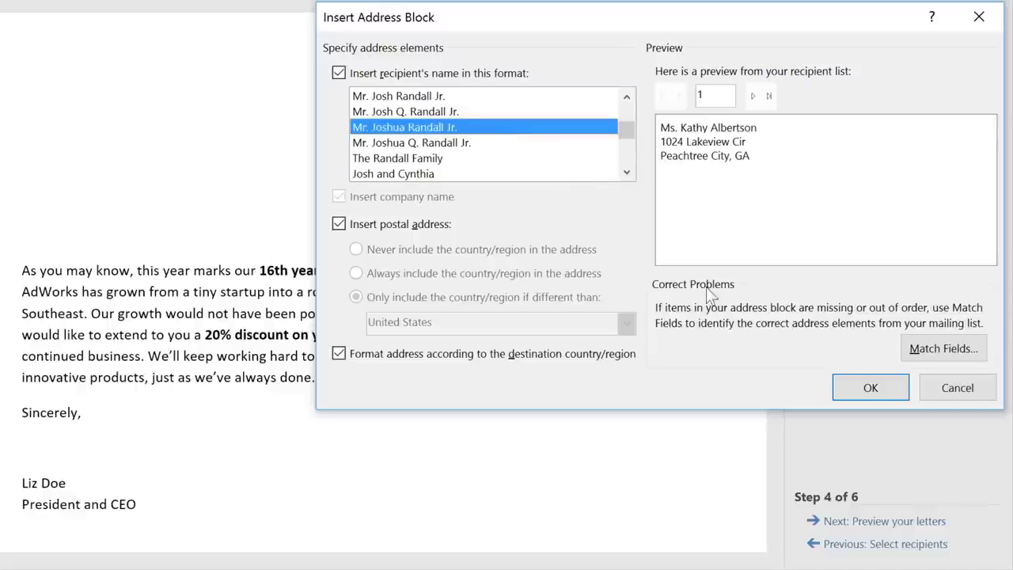
click(862, 387)
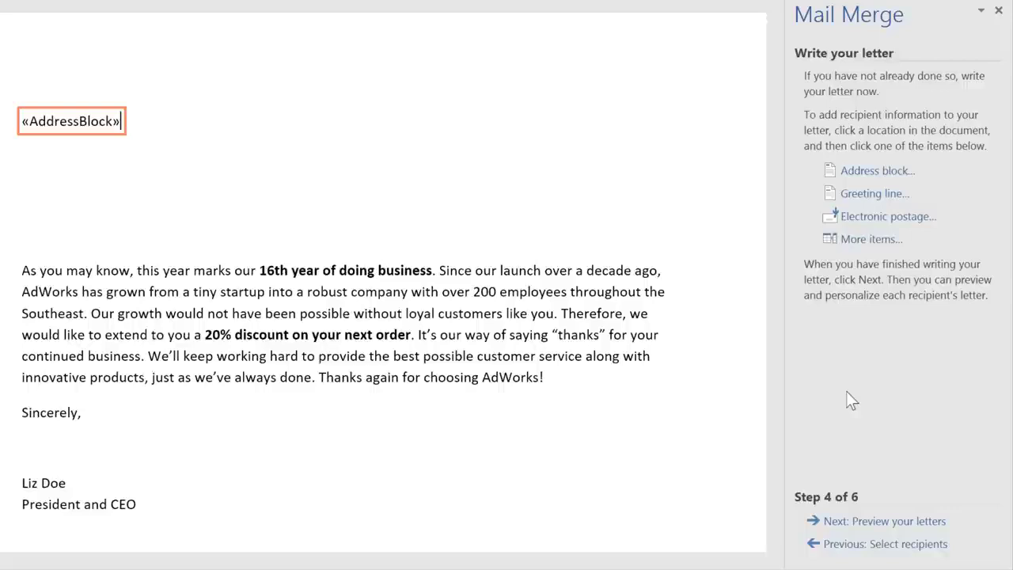
- Insert a 'Dear' greeting line ending in a colon just above the letter body
click(36, 230)
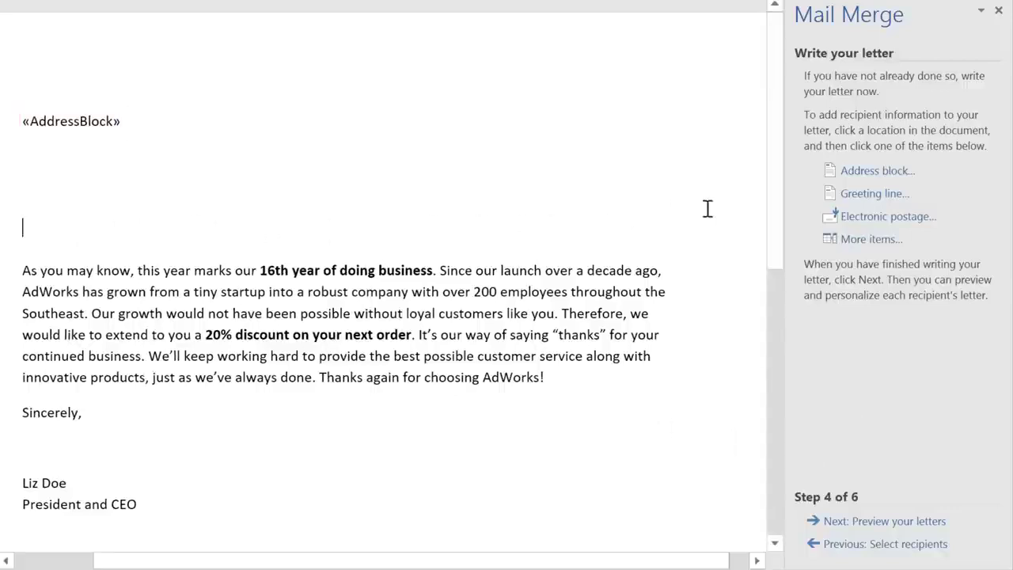
click(844, 194)
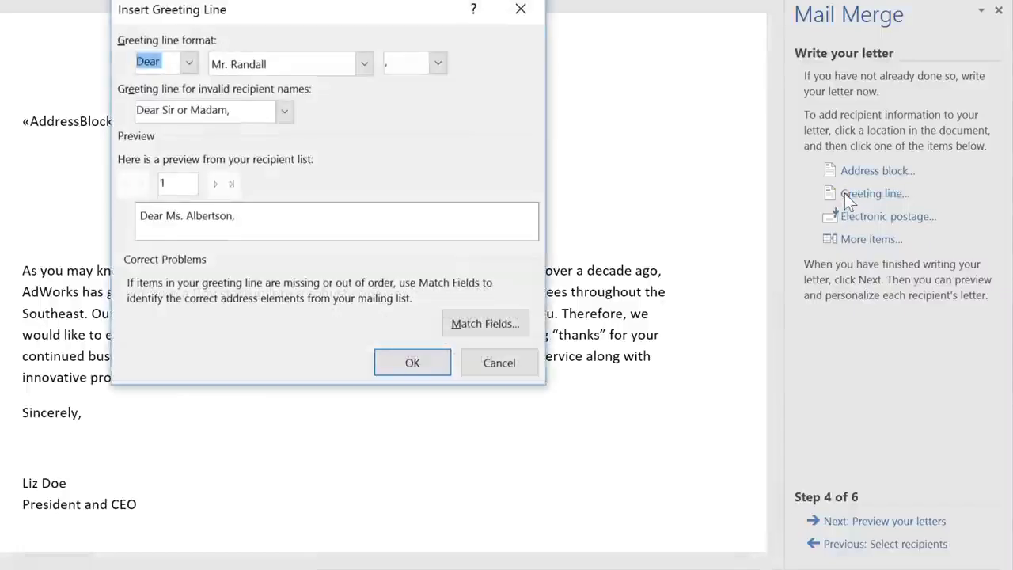
click(188, 63)
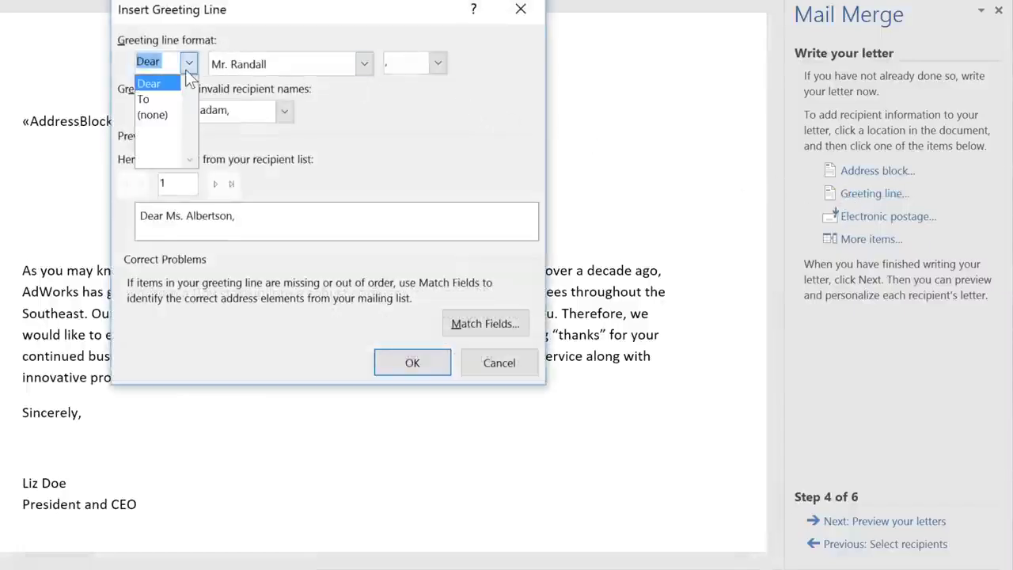
click(187, 70)
click(439, 60)
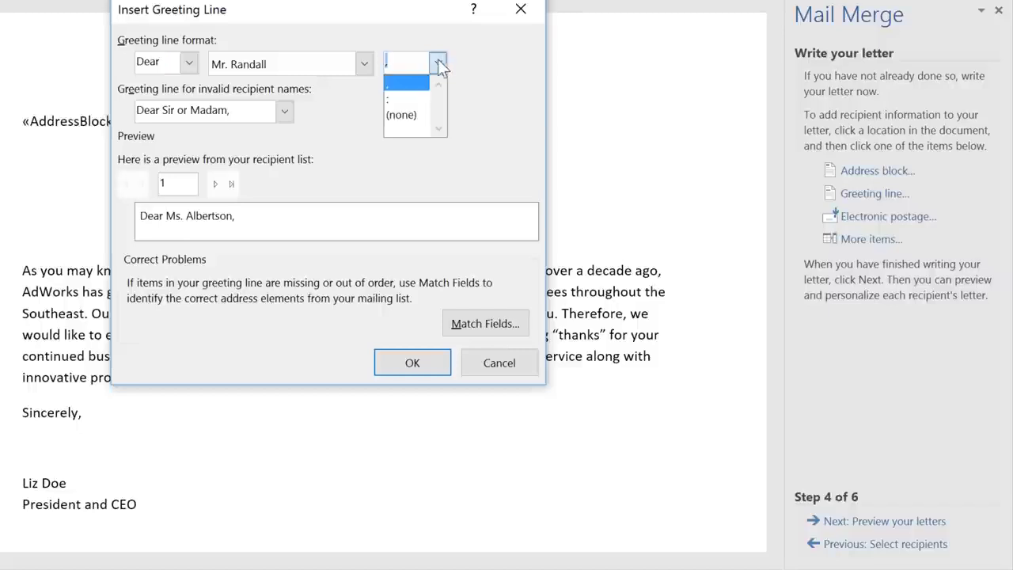
click(416, 98)
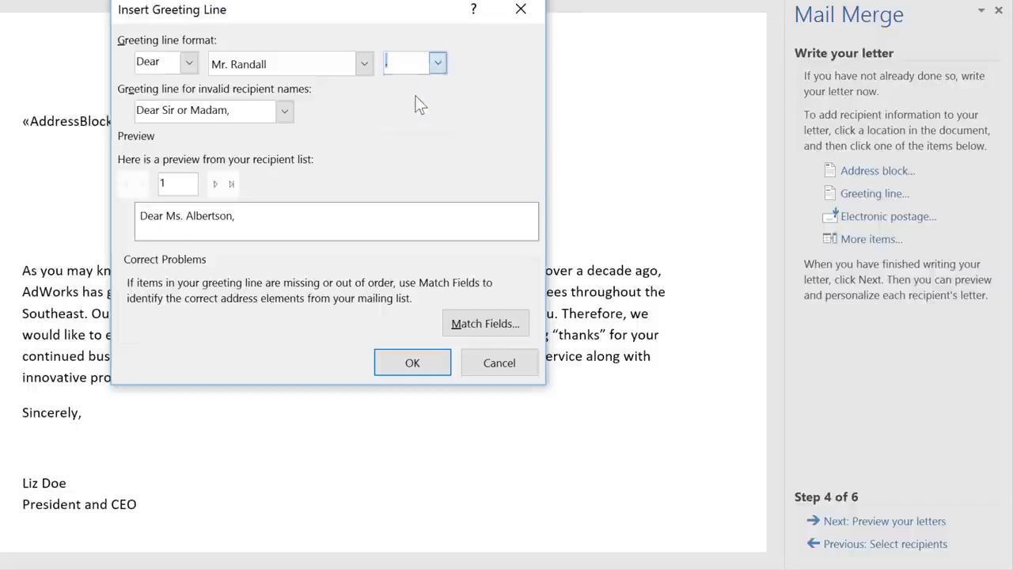
click(427, 360)
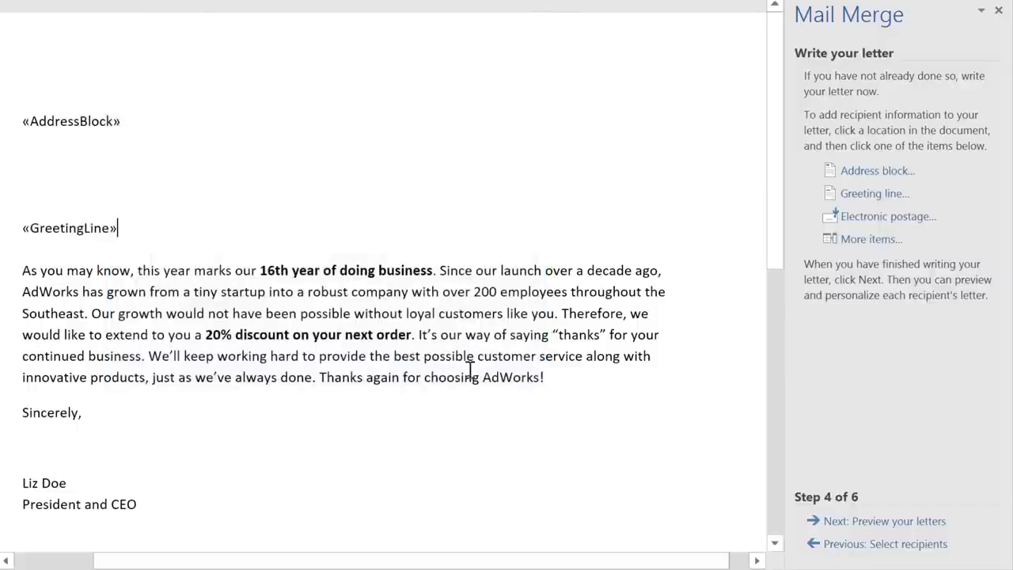
click(846, 526)
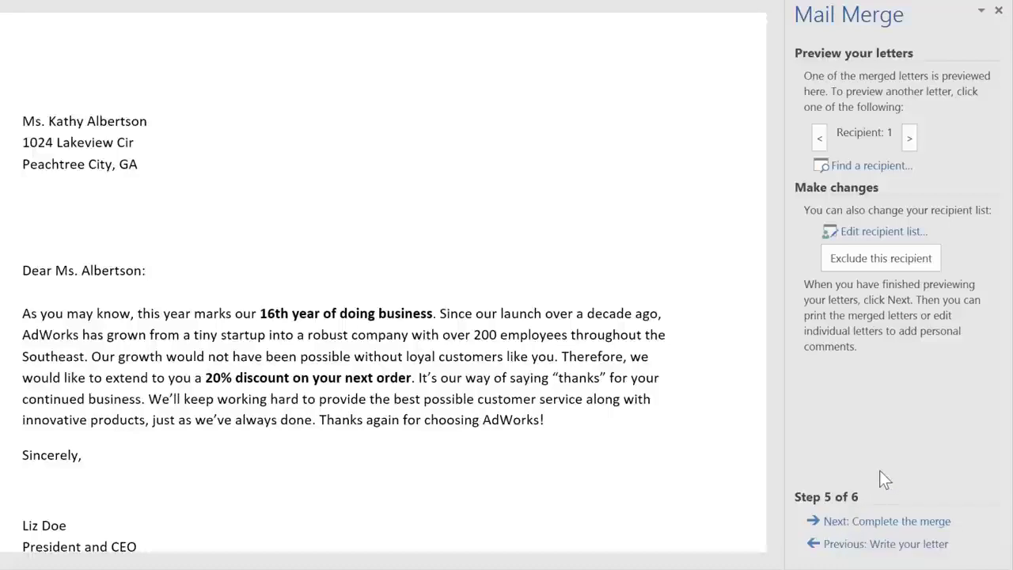
- Preview the merged letters up to the fourth recipient, then proceed to completing the merge
click(910, 137)
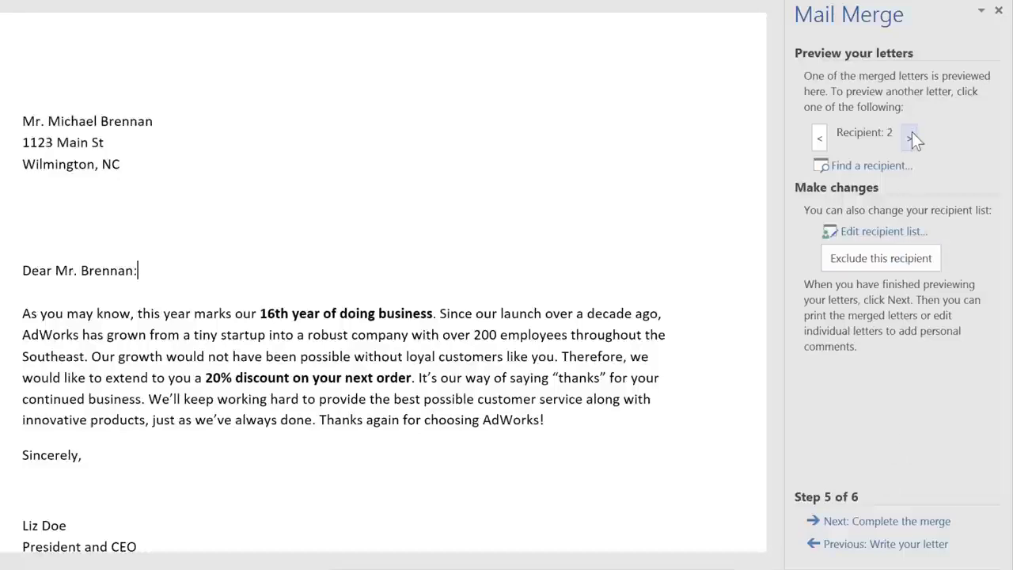
click(910, 137)
click(910, 137)
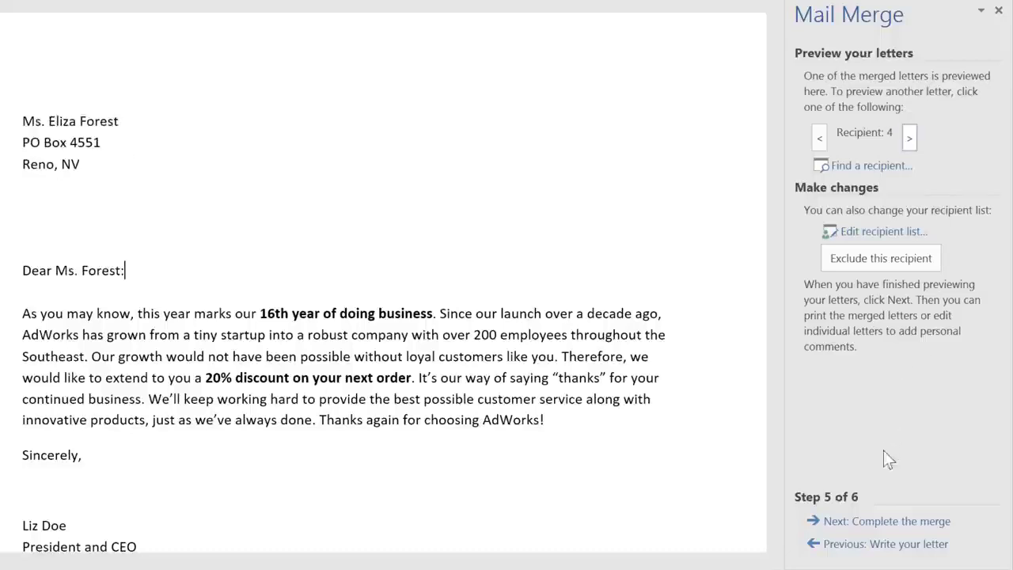
click(850, 521)
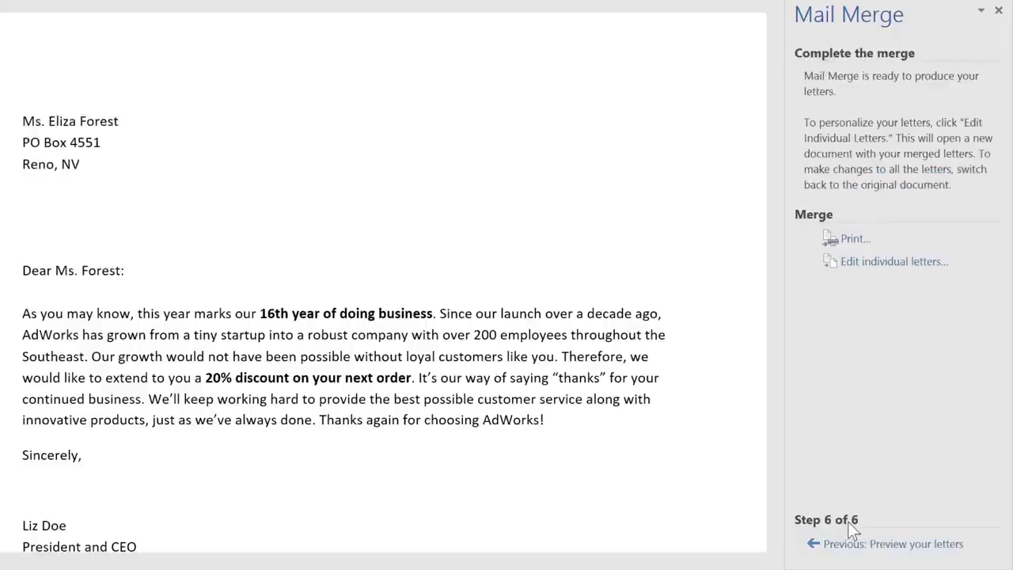
- Print the merged letters for all records on the Lexmark MX310dn printer
click(850, 241)
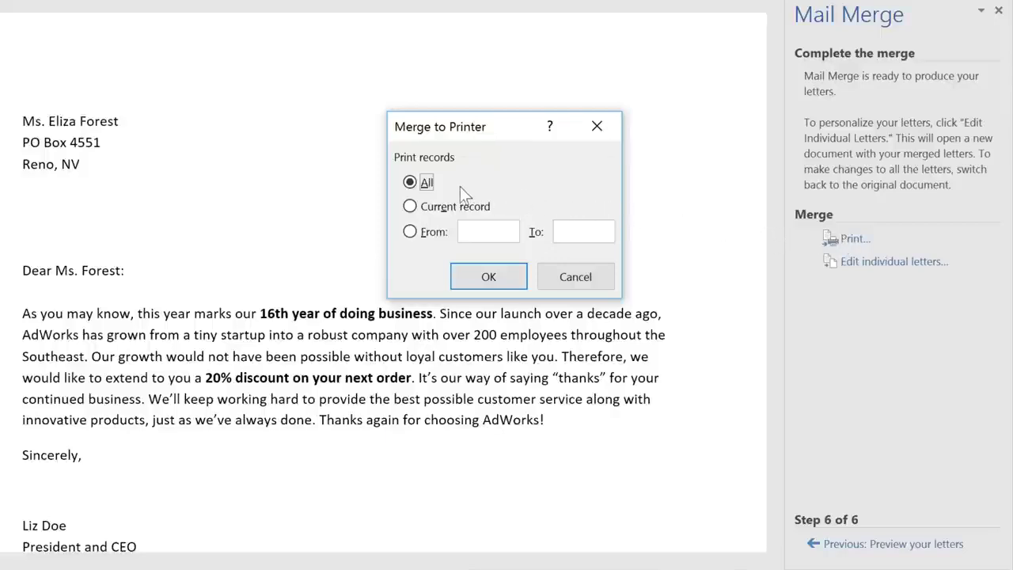
click(464, 266)
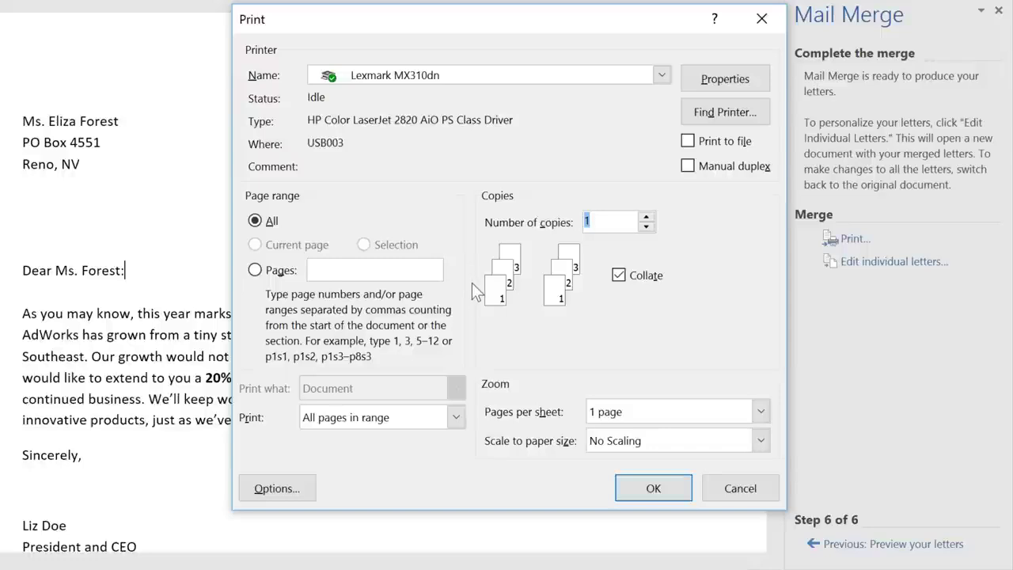
click(631, 487)
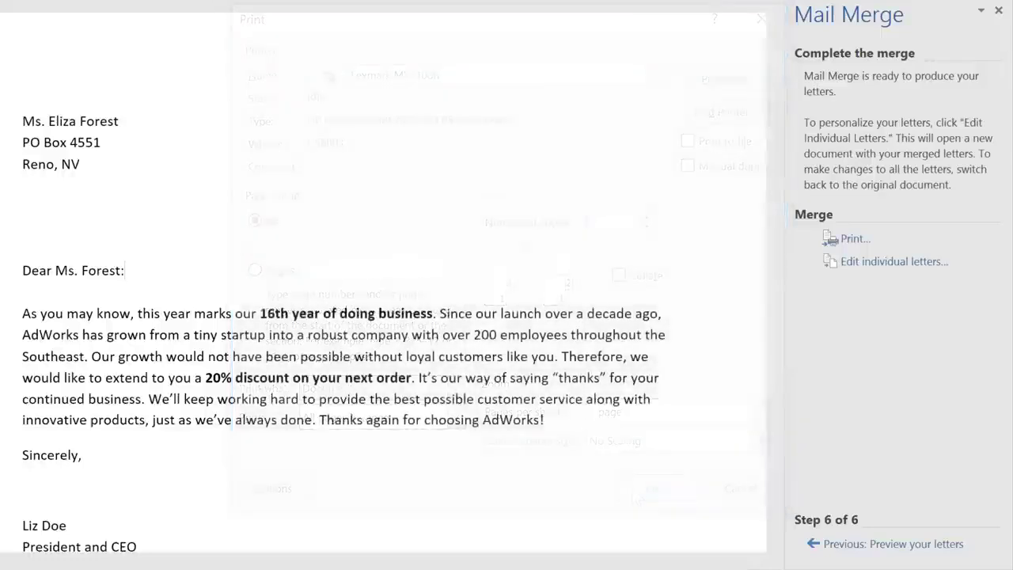